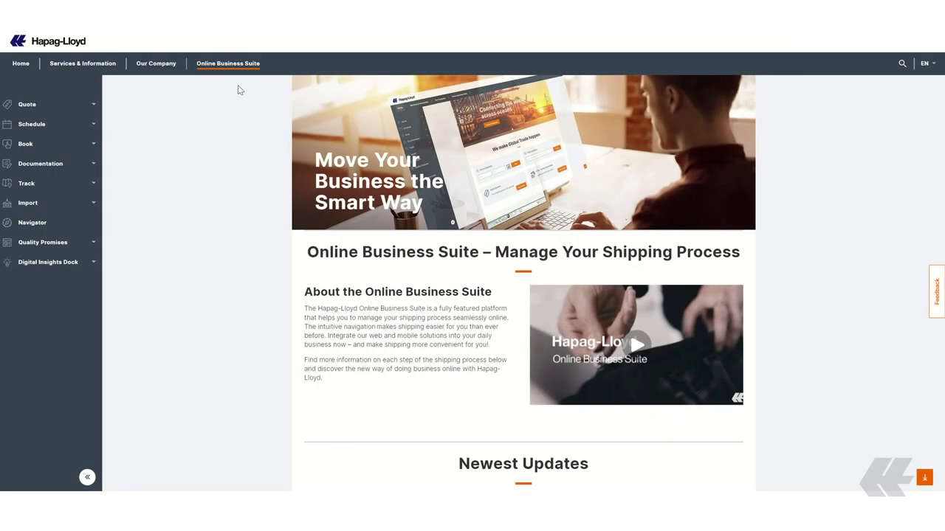
Step: Open a New Quote and read the full guidance and feature comparison of Quick Quotes versus Quick Quotes Spot
{"action": "left_click", "coordinate": [93, 110]}
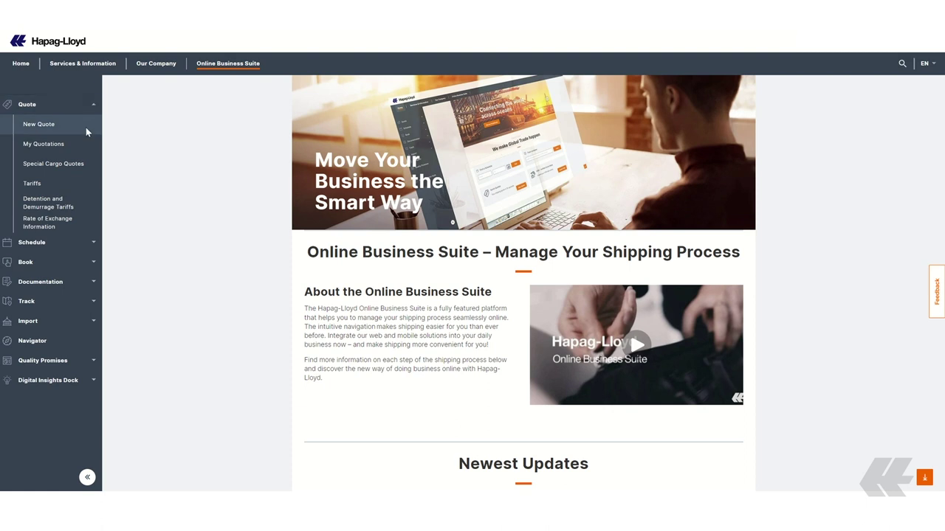
{"action": "left_click", "coordinate": [86, 129]}
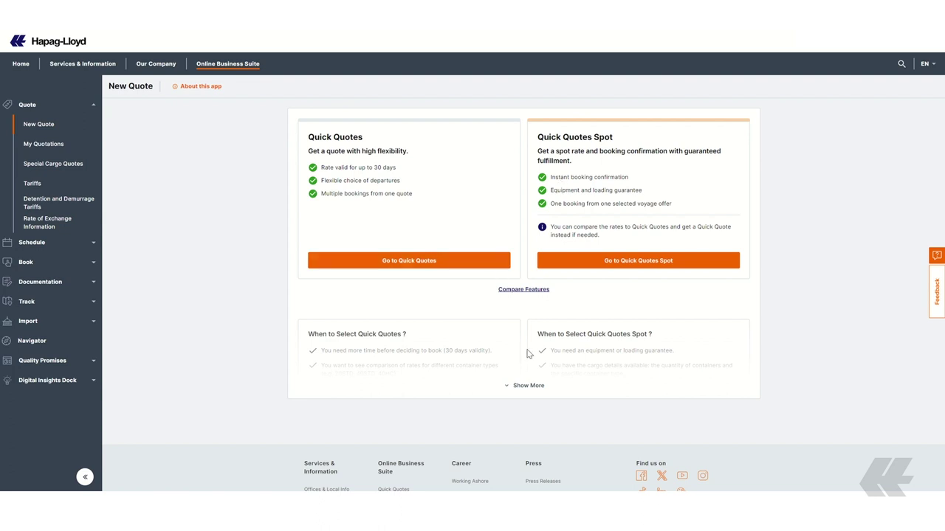
{"action": "left_click", "coordinate": [530, 386]}
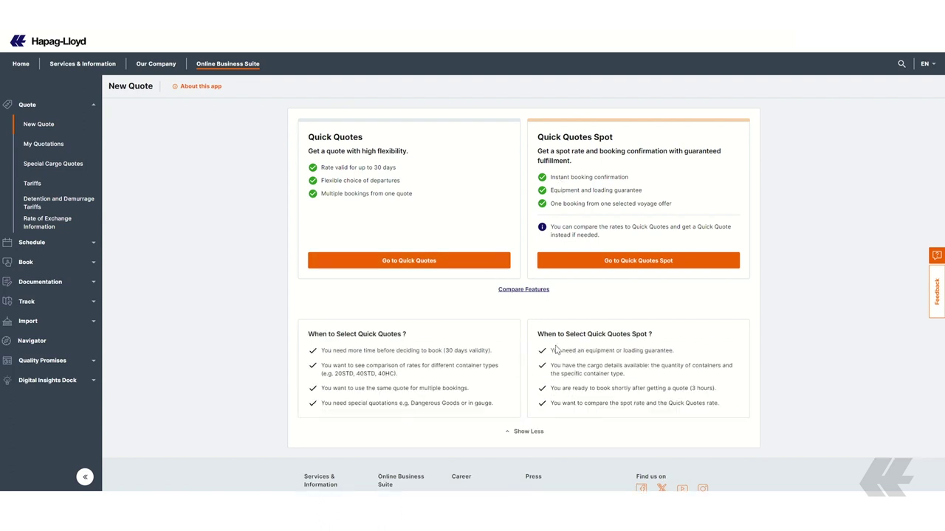
{"action": "left_click", "coordinate": [524, 290]}
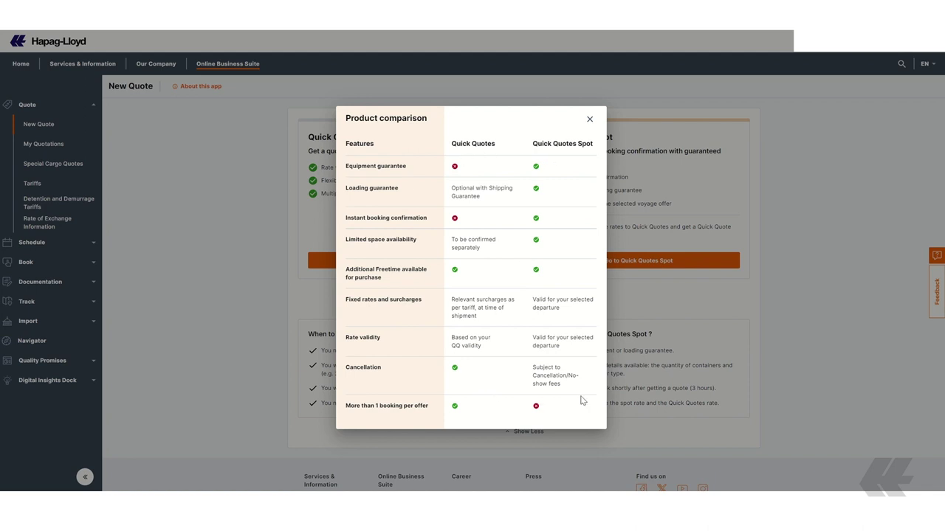
{"action": "left_click", "coordinate": [590, 121]}
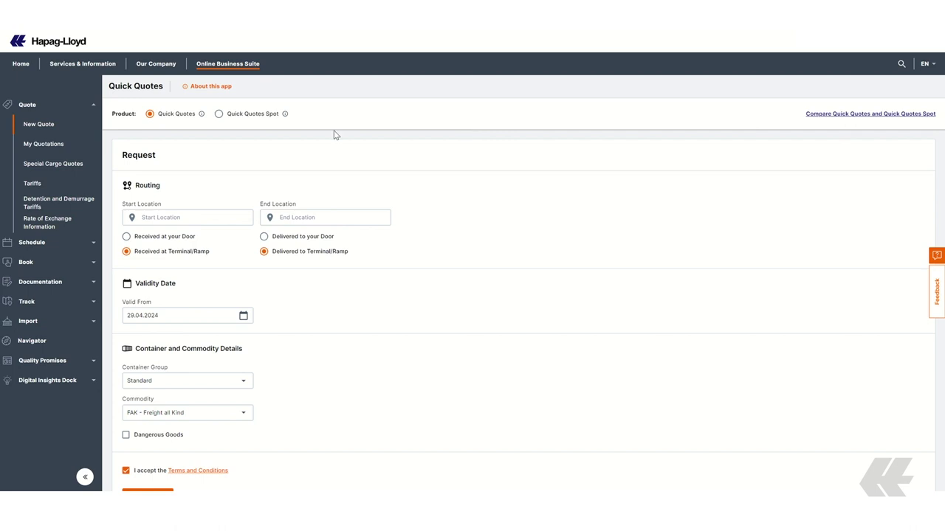
Step: Set the start location to SAN ANTONIO (CLSAI) and the end location to HAMBURG (DEHAM)
{"action": "left_click", "coordinate": [168, 217]}
{"action": "type", "text": "clsai"}
{"action": "key", "text": "Return"}
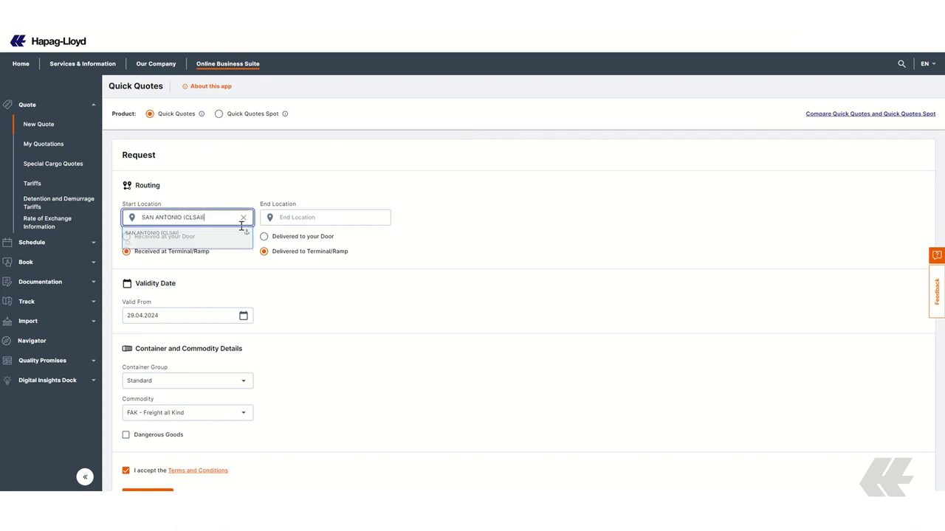
{"action": "left_click", "coordinate": [326, 218]}
{"action": "type", "text": "deham"}
{"action": "left_click", "coordinate": [302, 242]}
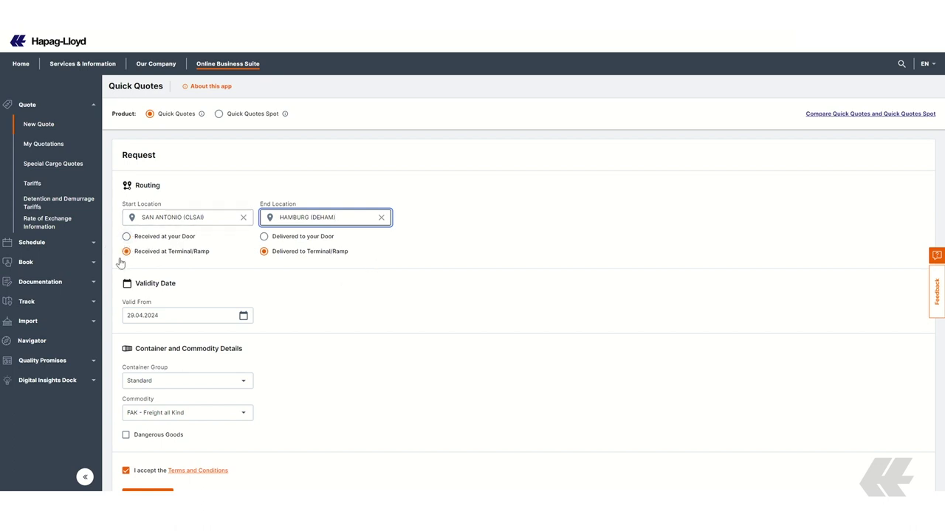
Step: Check the Valid From date, keep the Standard container group, tick Dangerous Goods and request the quote
{"action": "scroll", "coordinate": [305, 282], "scroll_direction": "down", "scroll_amount": 1}
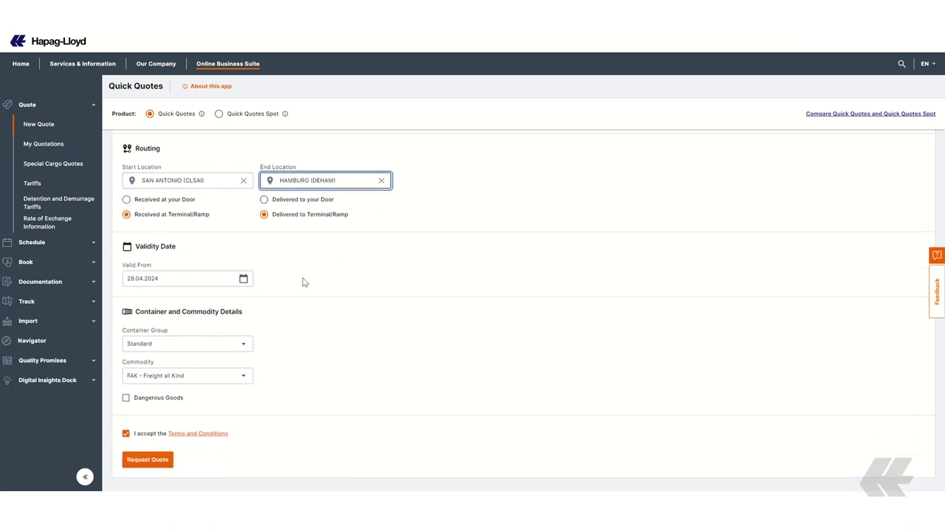
{"action": "left_click", "coordinate": [244, 279]}
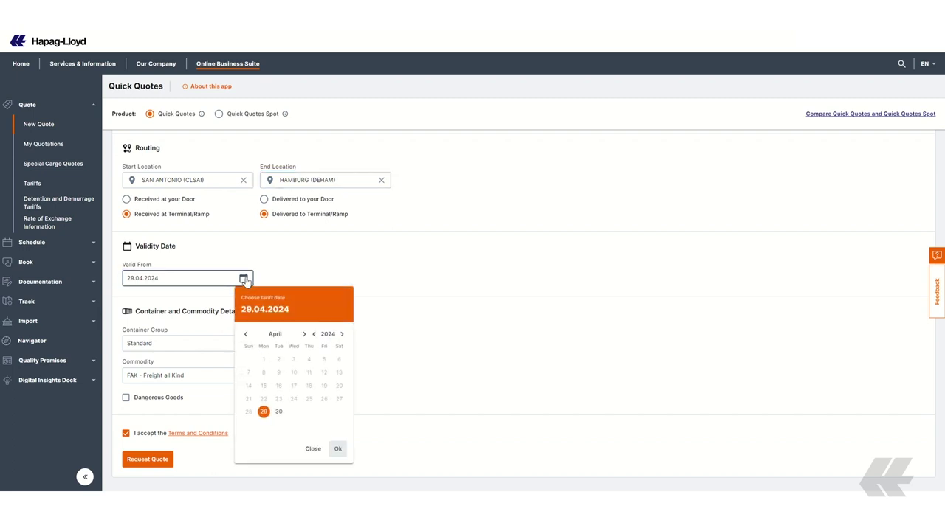
{"action": "scroll", "coordinate": [305, 276], "scroll_direction": "down", "scroll_amount": 2}
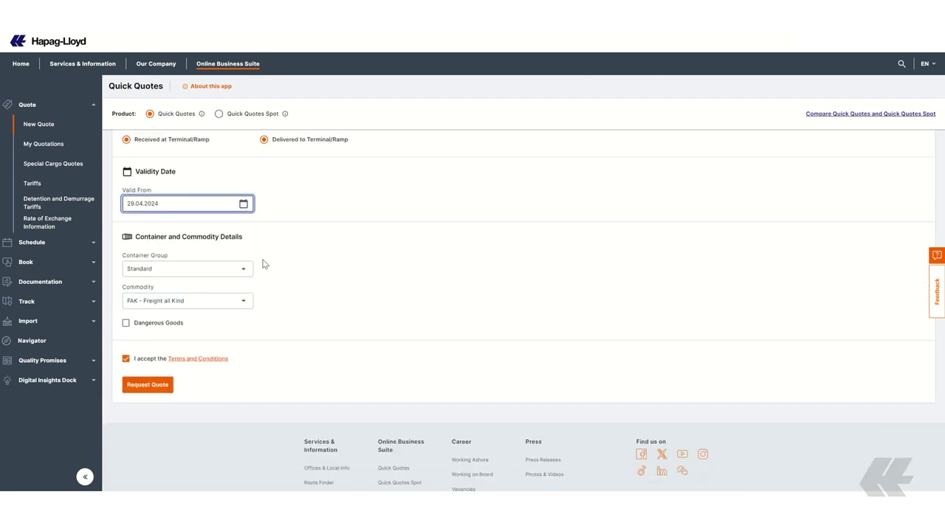
{"action": "left_click", "coordinate": [245, 272]}
{"action": "left_click", "coordinate": [246, 285]}
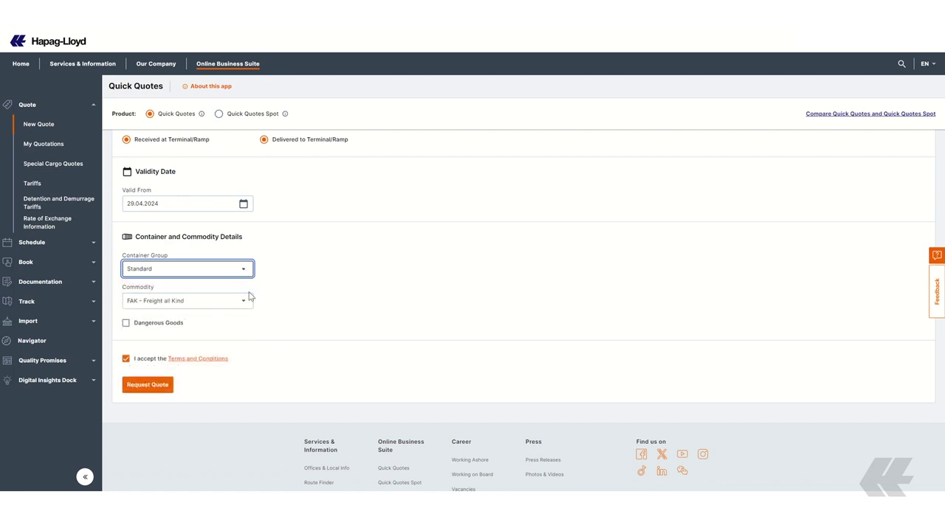
{"action": "left_click", "coordinate": [127, 324]}
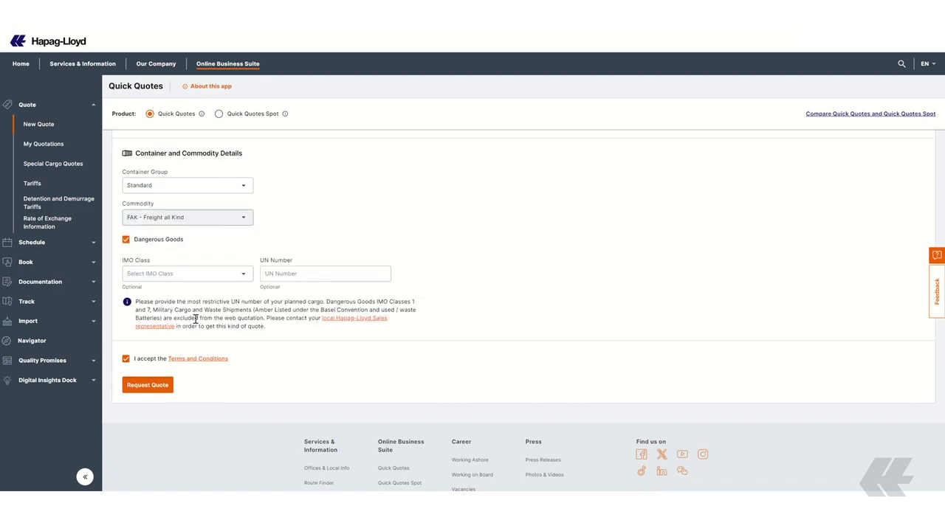
{"action": "left_click", "coordinate": [147, 385]}
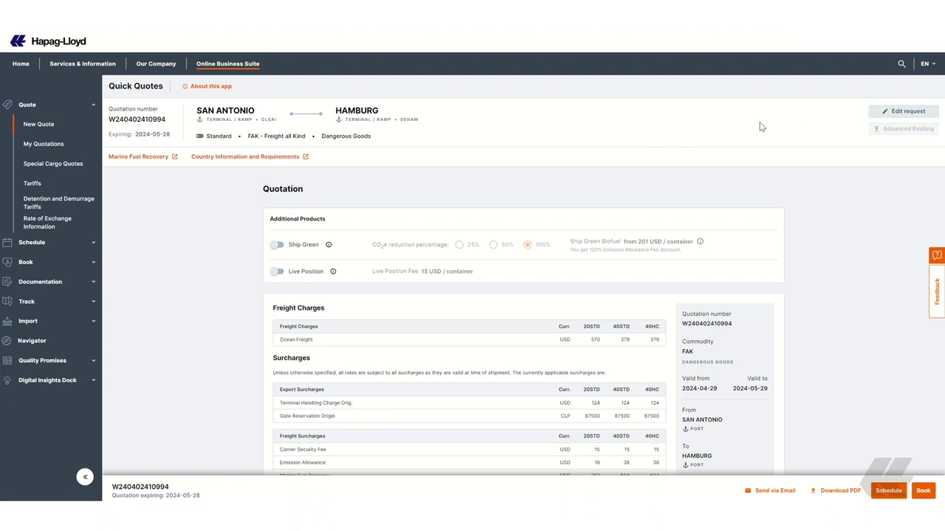
Step: Scroll through the quotation's ocean freight, surcharges, notes, remarks and optional products
{"action": "scroll", "coordinate": [850, 184], "scroll_direction": "down", "scroll_amount": 2}
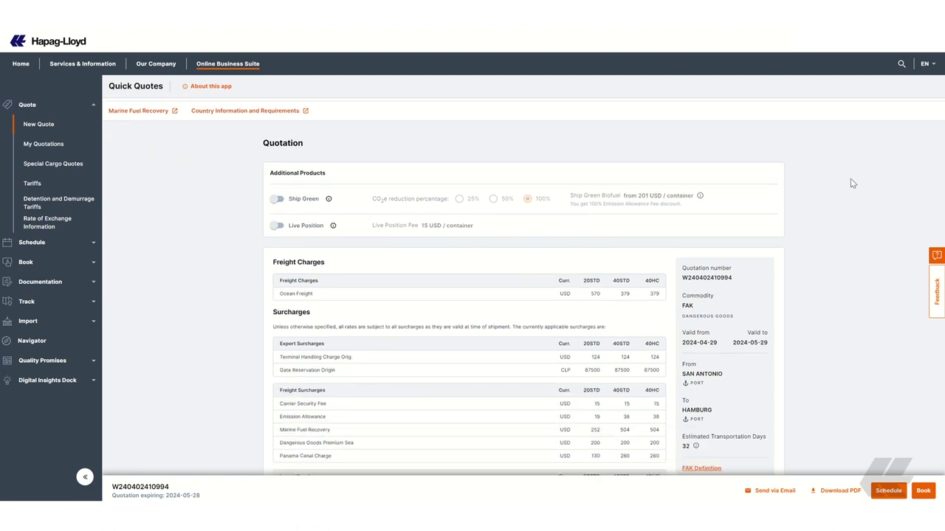
{"action": "scroll", "coordinate": [850, 184], "scroll_direction": "down", "scroll_amount": 2}
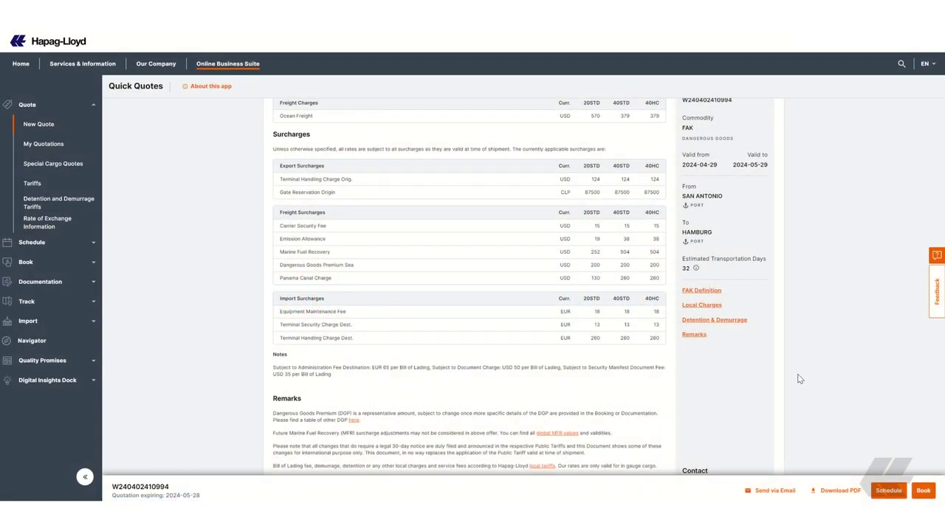
{"action": "scroll", "coordinate": [798, 380], "scroll_direction": "up", "scroll_amount": 1}
{"action": "scroll", "coordinate": [798, 379], "scroll_direction": "up", "scroll_amount": 3}
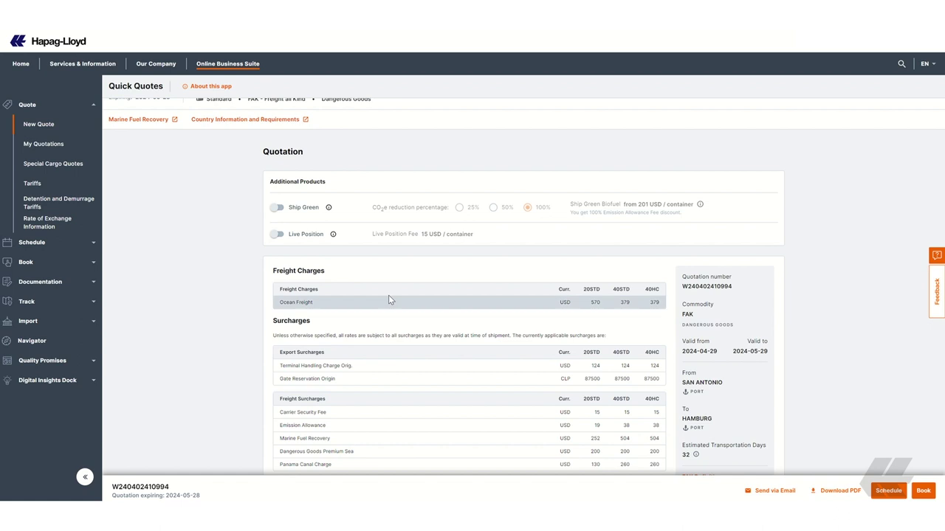
Step: Add 100% Ship Green to the quotation, update it, and review the updated charges
{"action": "left_click", "coordinate": [279, 208]}
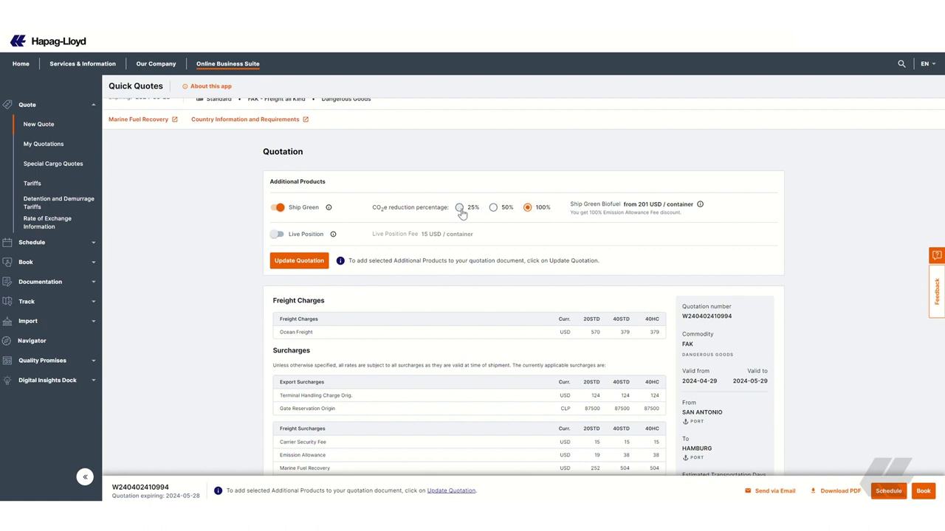
{"action": "left_click", "coordinate": [300, 267]}
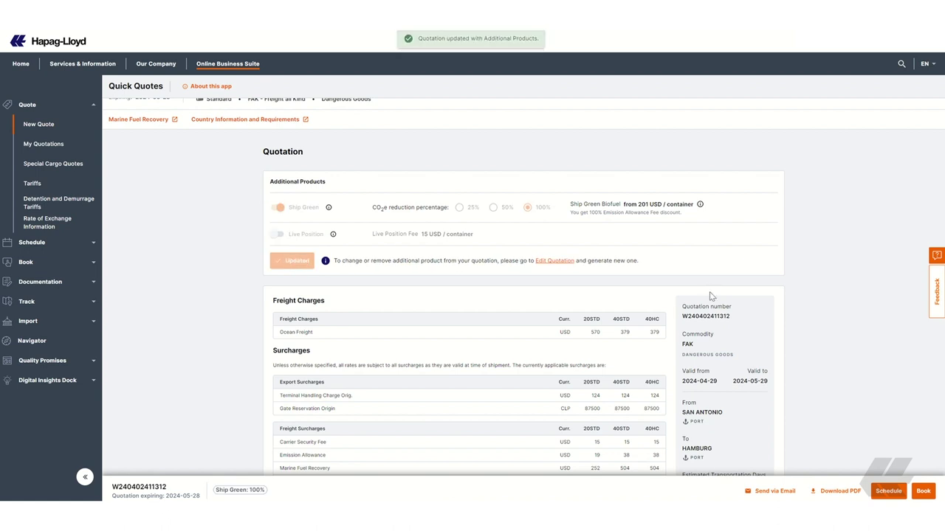
{"action": "scroll", "coordinate": [716, 314], "scroll_direction": "down", "scroll_amount": 1}
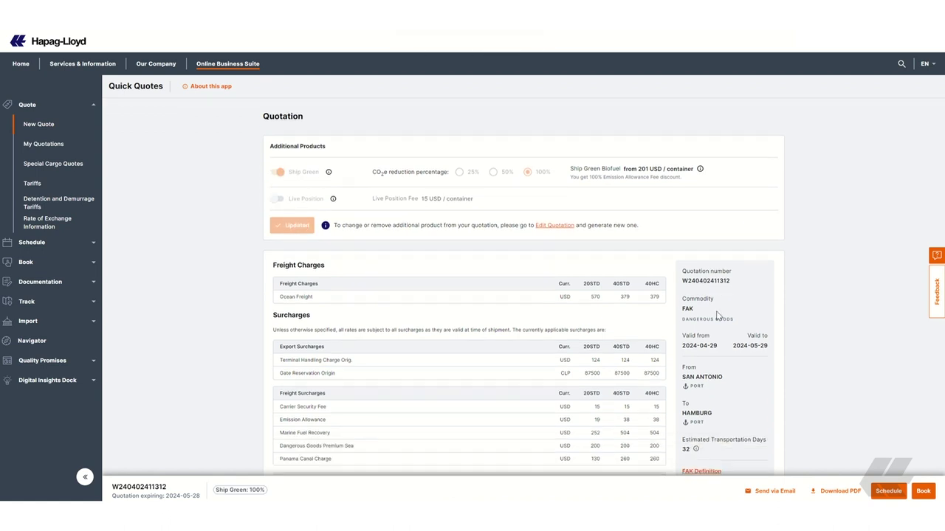
{"action": "scroll", "coordinate": [633, 299], "scroll_direction": "down", "scroll_amount": 1}
{"action": "scroll", "coordinate": [597, 307], "scroll_direction": "down", "scroll_amount": 3}
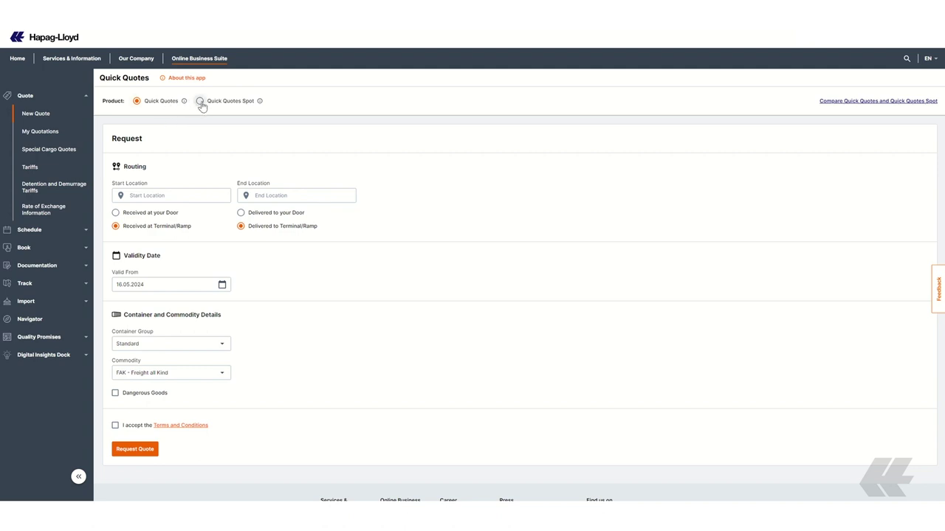
Step: Switch to Quick Quotes Spot and route it from SAN ANTONIO (CLSAI) to HAMBURG (DEHAM)
{"action": "left_click", "coordinate": [200, 101]}
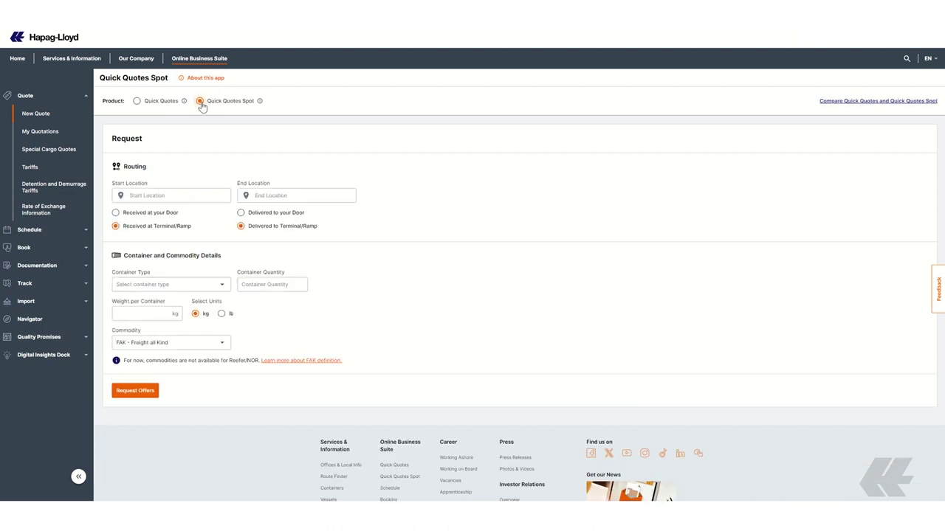
{"action": "left_click", "coordinate": [191, 193]}
{"action": "type", "text": "sai"}
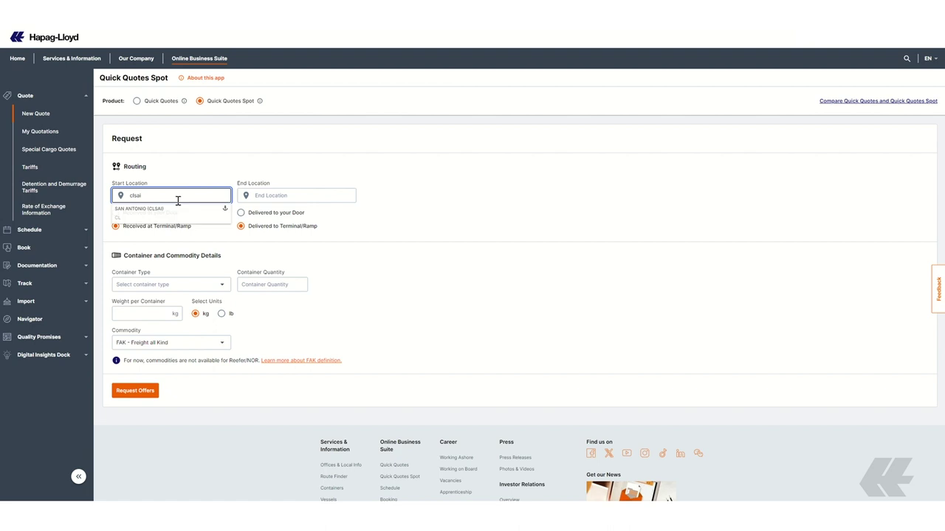
{"action": "left_click", "coordinate": [147, 206]}
{"action": "left_click", "coordinate": [290, 194]}
{"action": "type", "text": "ham"}
{"action": "left_click", "coordinate": [288, 210]}
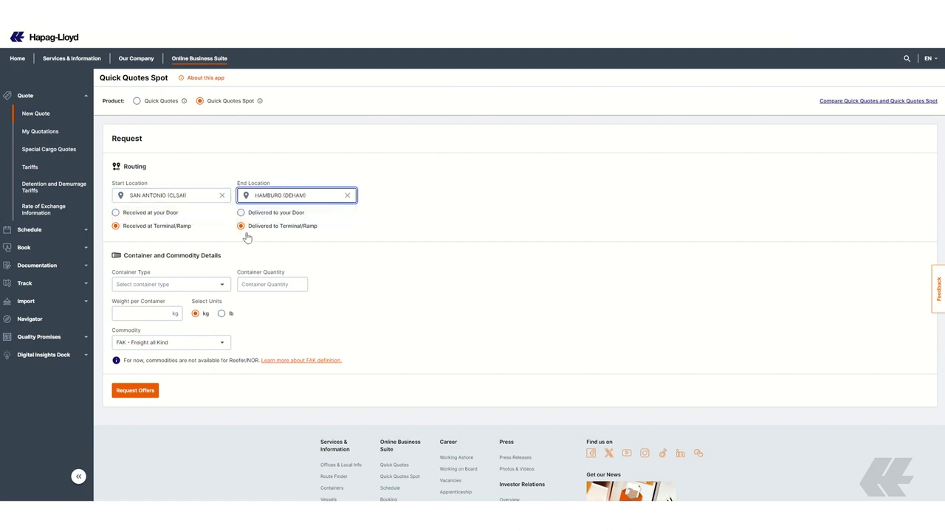
Step: Request offers for one 20' General Purpose container weighing 15000 kg
{"action": "left_click", "coordinate": [218, 285]}
{"action": "left_click", "coordinate": [147, 299]}
{"action": "left_click", "coordinate": [268, 284]}
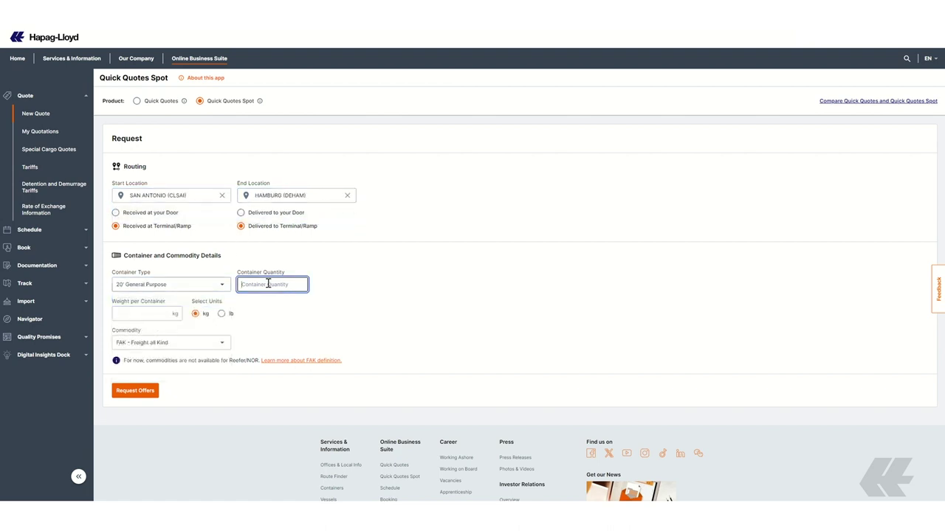
{"action": "type", "text": "1"}
{"action": "left_click", "coordinate": [142, 313]}
{"action": "type", "text": "15"}
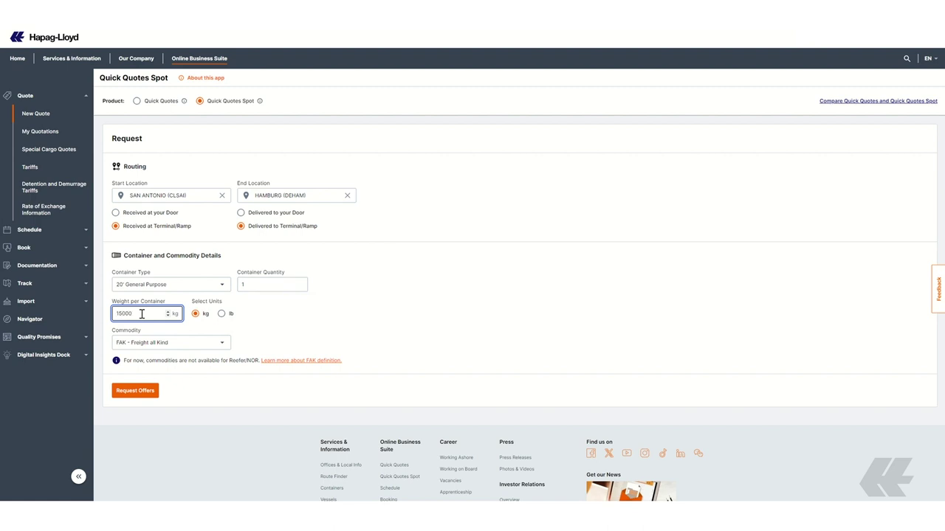
{"action": "left_click", "coordinate": [284, 331]}
{"action": "left_click", "coordinate": [284, 331]}
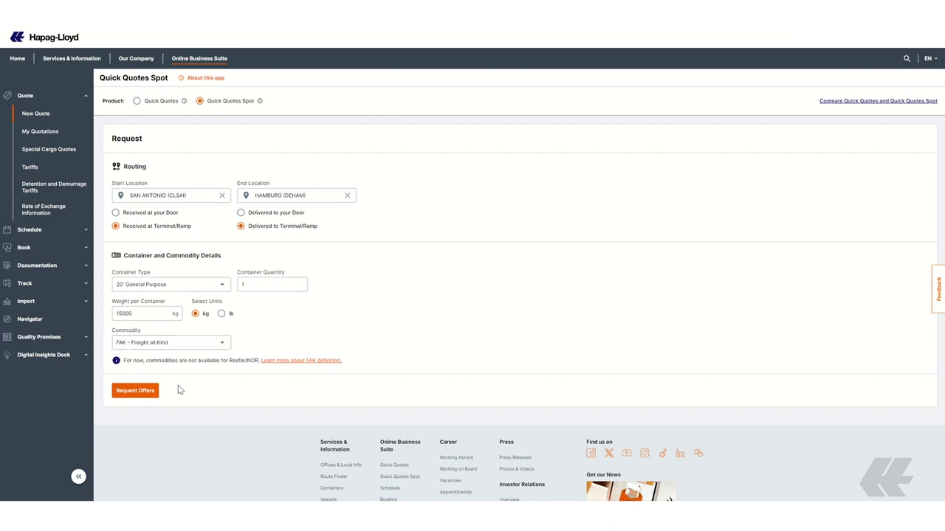
{"action": "left_click", "coordinate": [138, 391]}
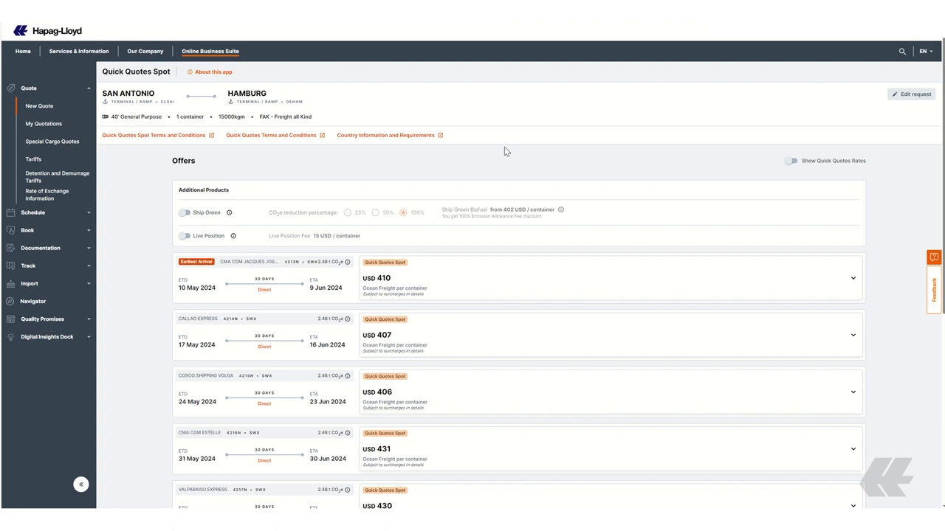
Step: Scroll through the six direct spot sailings from 10 May to 14 Jun 2024
{"action": "scroll", "coordinate": [279, 169], "scroll_direction": "down", "scroll_amount": 1}
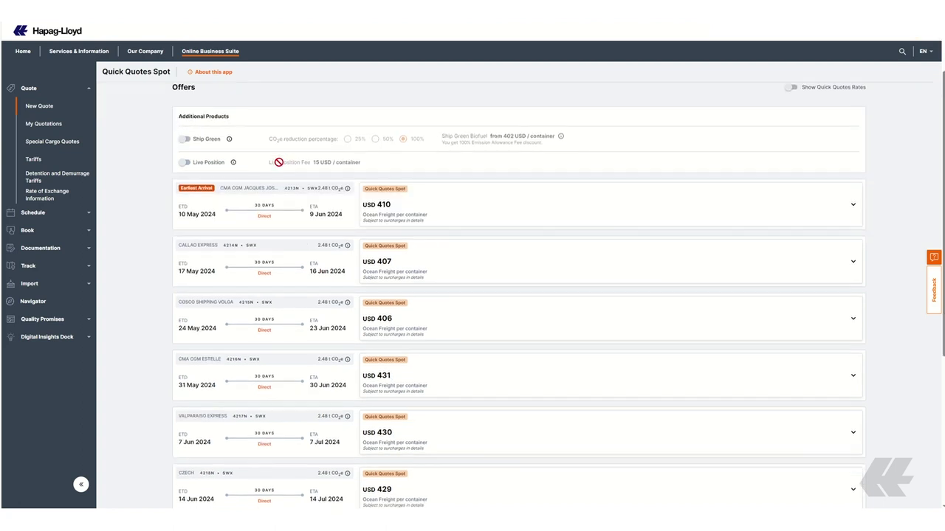
{"action": "scroll", "coordinate": [279, 161], "scroll_direction": "down", "scroll_amount": 1}
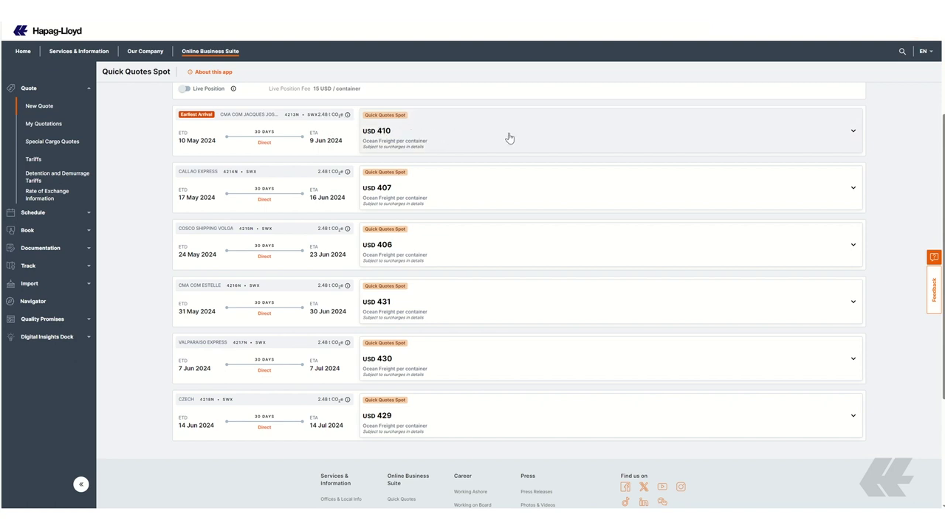
{"action": "left_click", "coordinate": [548, 144]}
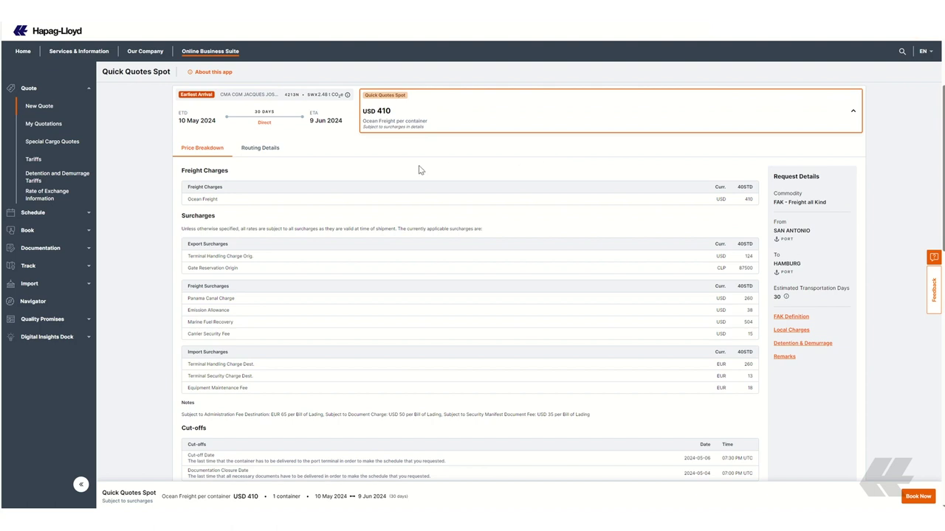
{"action": "left_click", "coordinate": [263, 149]}
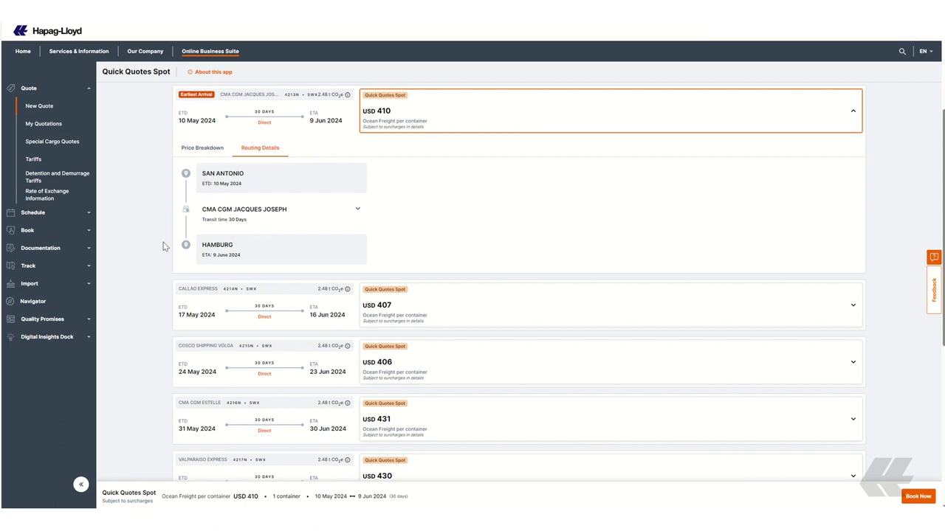
{"action": "left_click", "coordinate": [203, 149]}
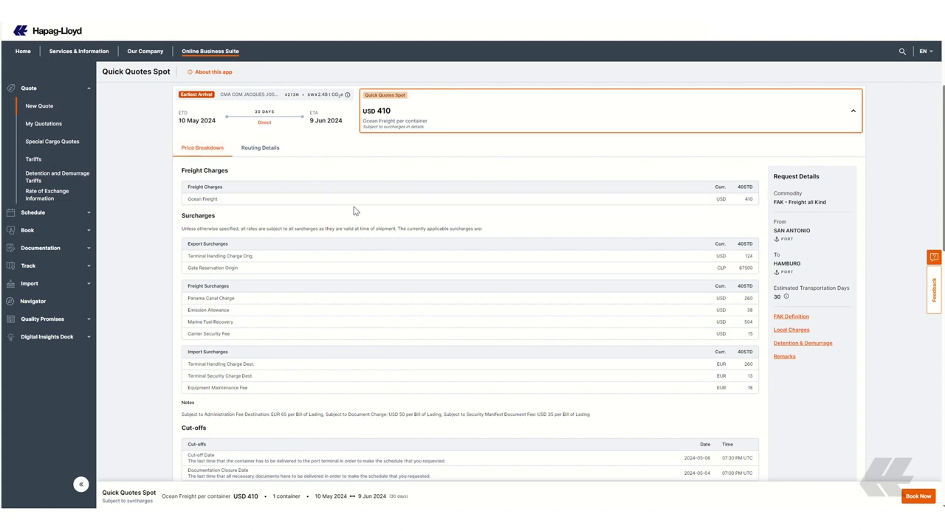
{"action": "scroll", "coordinate": [353, 212], "scroll_direction": "down", "scroll_amount": 1}
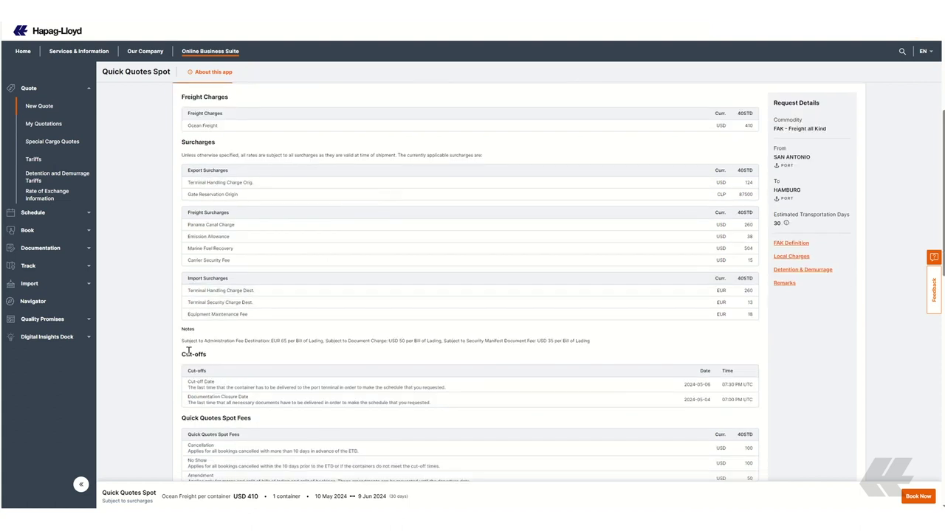
{"action": "scroll", "coordinate": [189, 352], "scroll_direction": "down", "scroll_amount": 2}
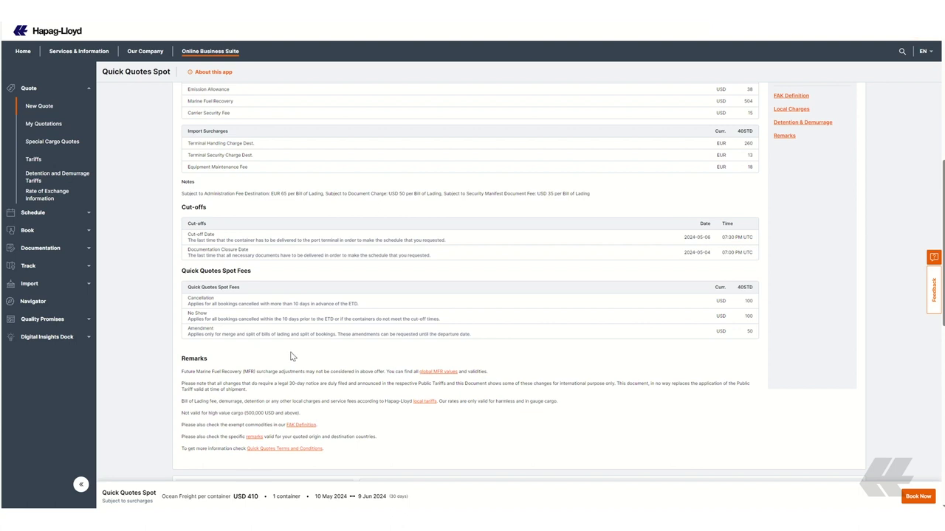
{"action": "scroll", "coordinate": [449, 269], "scroll_direction": "up", "scroll_amount": 1}
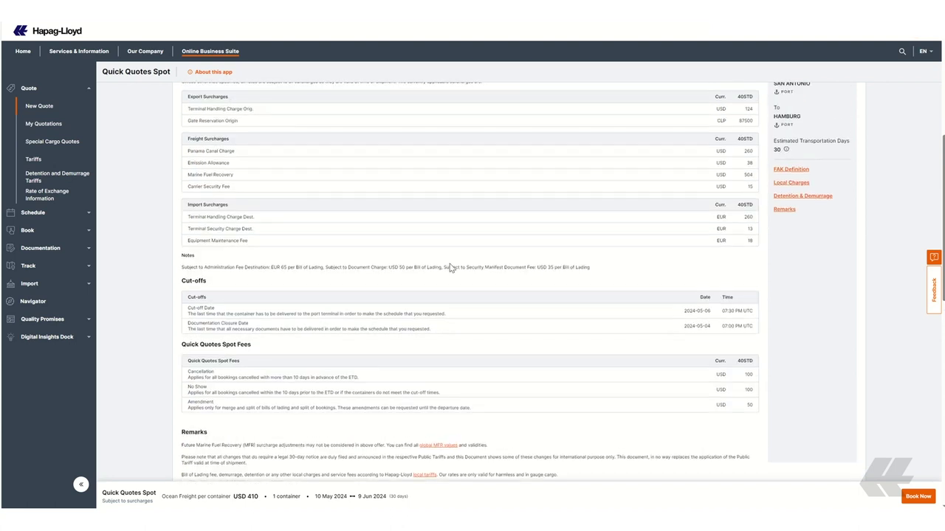
{"action": "scroll", "coordinate": [449, 269], "scroll_direction": "up", "scroll_amount": 10}
{"action": "left_click", "coordinate": [468, 190]}
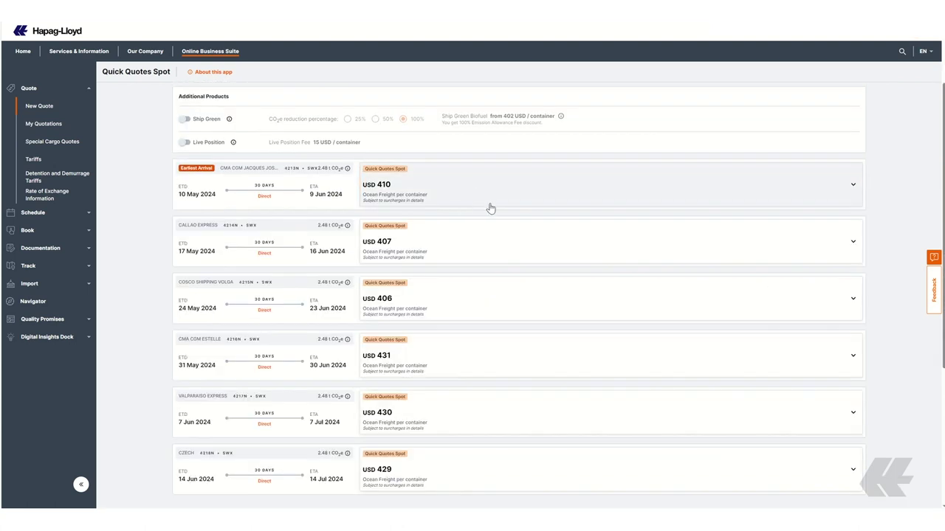
{"action": "scroll", "coordinate": [491, 209], "scroll_direction": "up", "scroll_amount": 2}
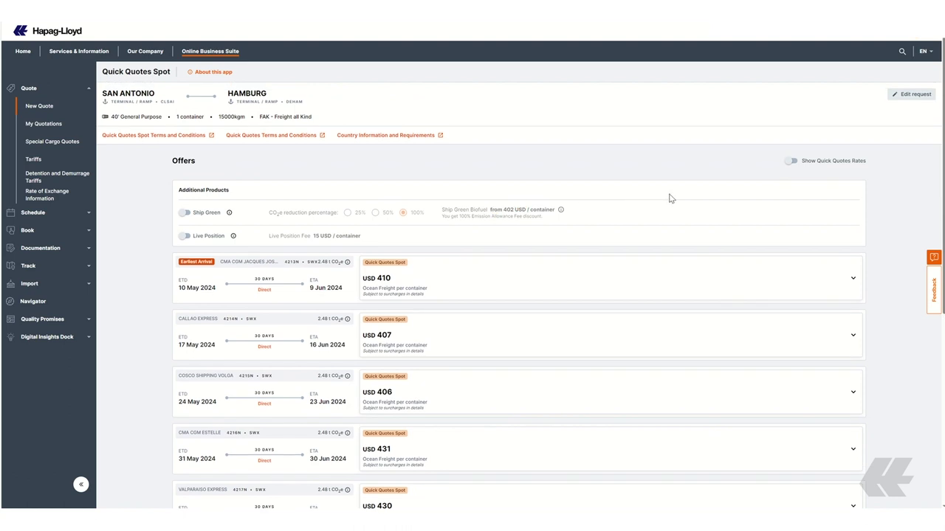
Step: Show Quick Quotes rates, add Live Position, and expand the USD 407 spot offer's price breakdown
{"action": "left_click", "coordinate": [791, 164]}
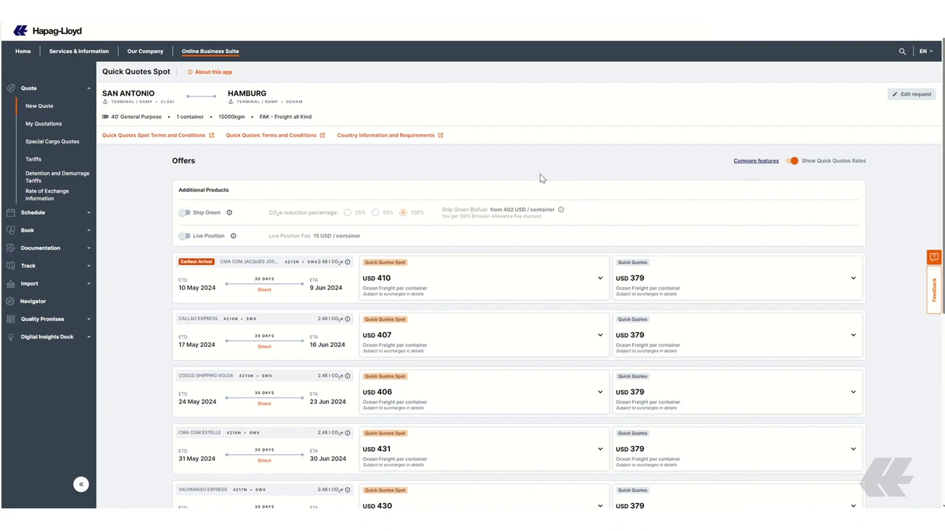
{"action": "left_click", "coordinate": [183, 238]}
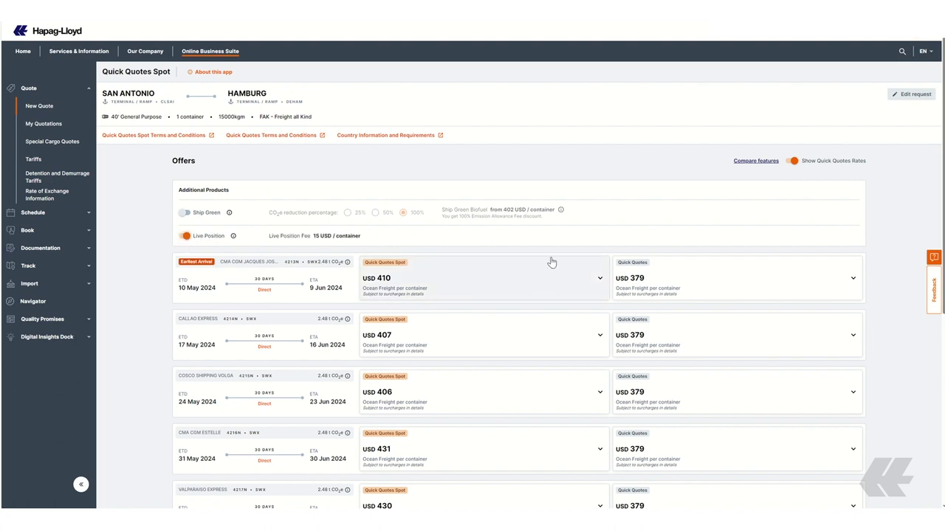
{"action": "left_click", "coordinate": [568, 334]}
{"action": "scroll", "coordinate": [347, 185], "scroll_direction": "down", "scroll_amount": 3}
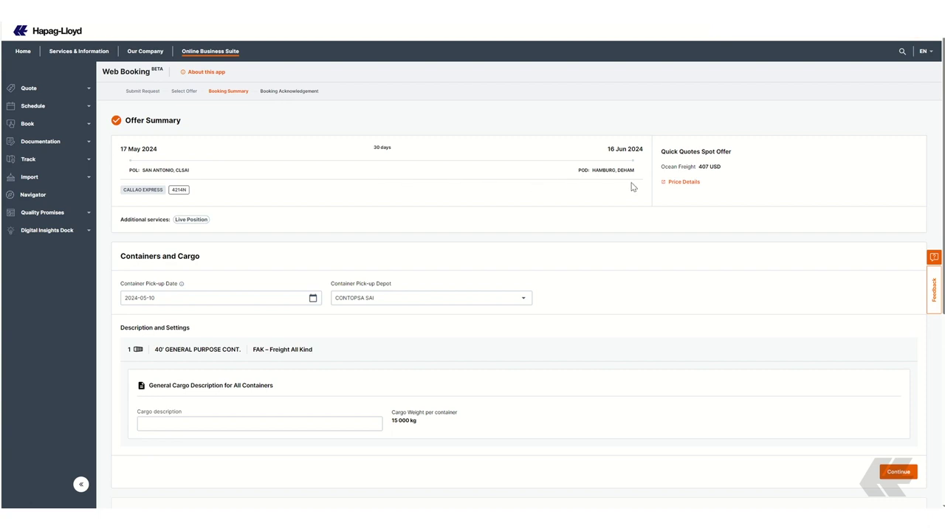
Step: Check the Offer Summary price details for the USD 407 Callao Express booking, then close them
{"action": "left_click", "coordinate": [686, 182]}
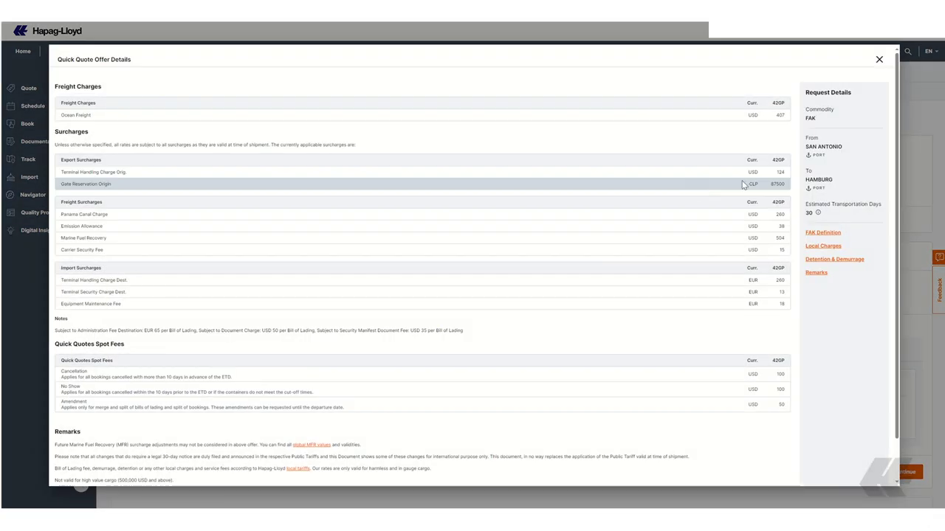
{"action": "left_click", "coordinate": [879, 60]}
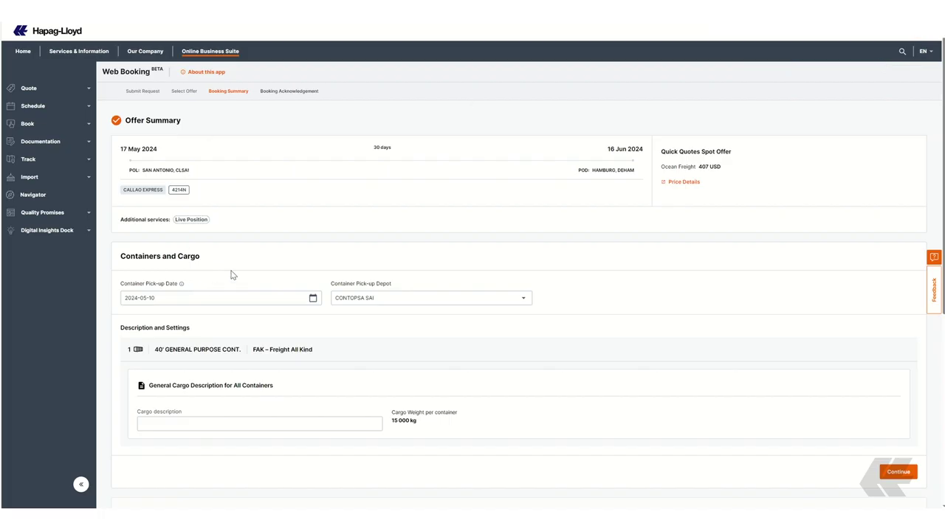
Step: Keep CONTOPSA SAI as the pick-up depot and describe the cargo as Guitars
{"action": "left_click", "coordinate": [524, 299]}
{"action": "left_click", "coordinate": [524, 300]}
{"action": "scroll", "coordinate": [403, 273], "scroll_direction": "down", "scroll_amount": 1}
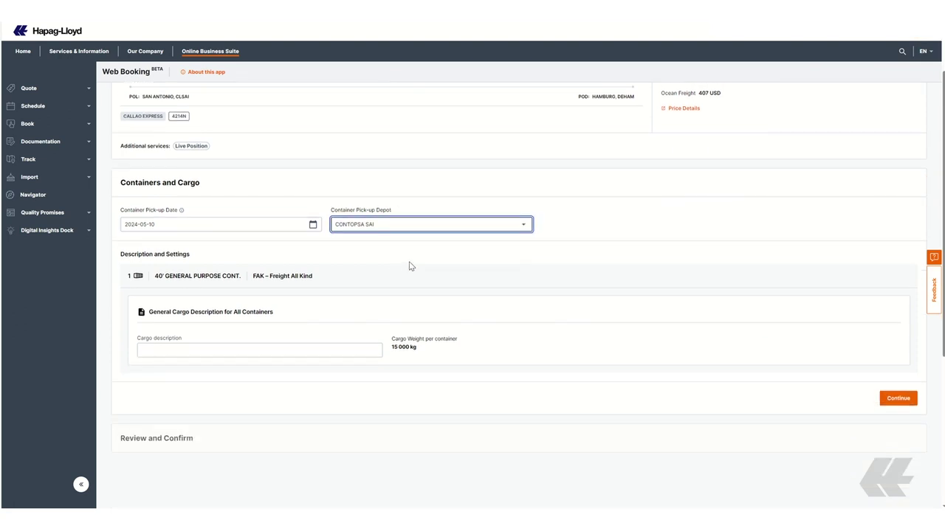
{"action": "left_click", "coordinate": [218, 347]}
{"action": "type", "text": "Guitars"}
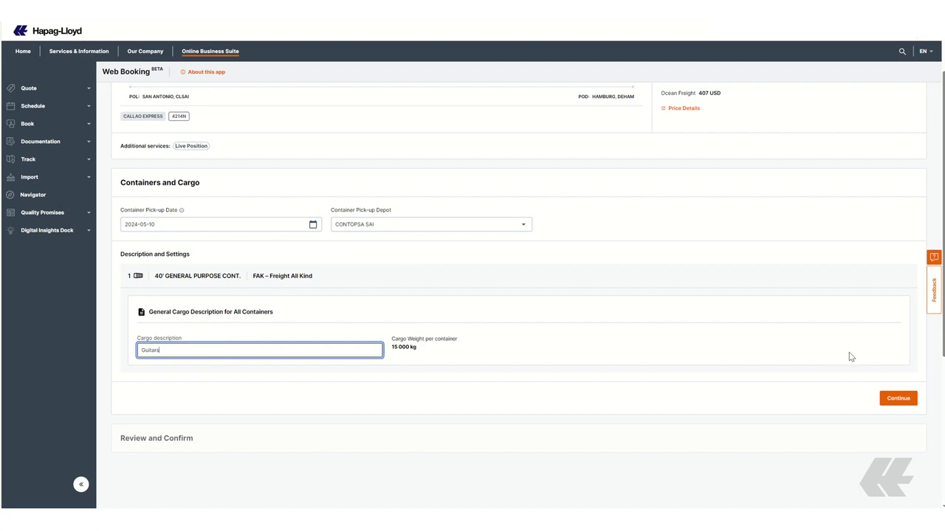
Step: Continue to Review and Confirm and accept the Terms and Conditions
{"action": "left_click", "coordinate": [895, 398]}
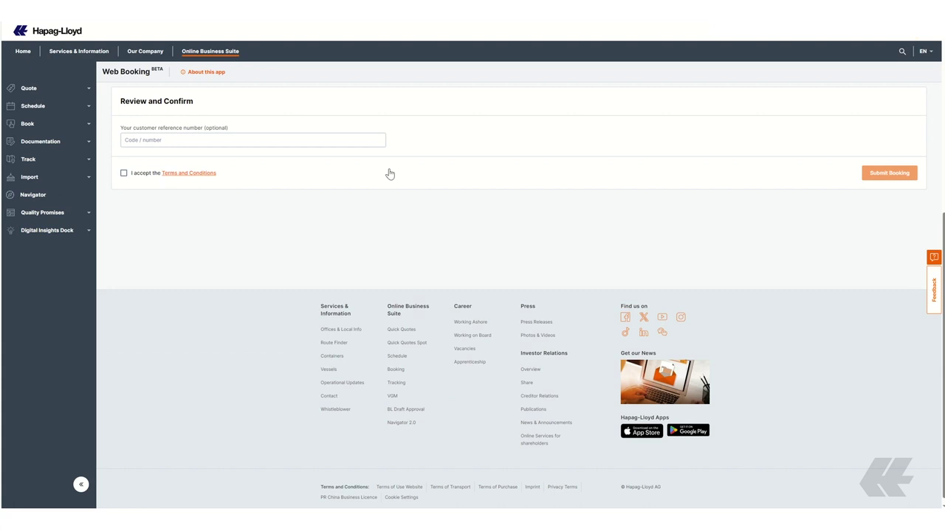
{"action": "left_click", "coordinate": [174, 141]}
{"action": "left_click", "coordinate": [124, 174]}
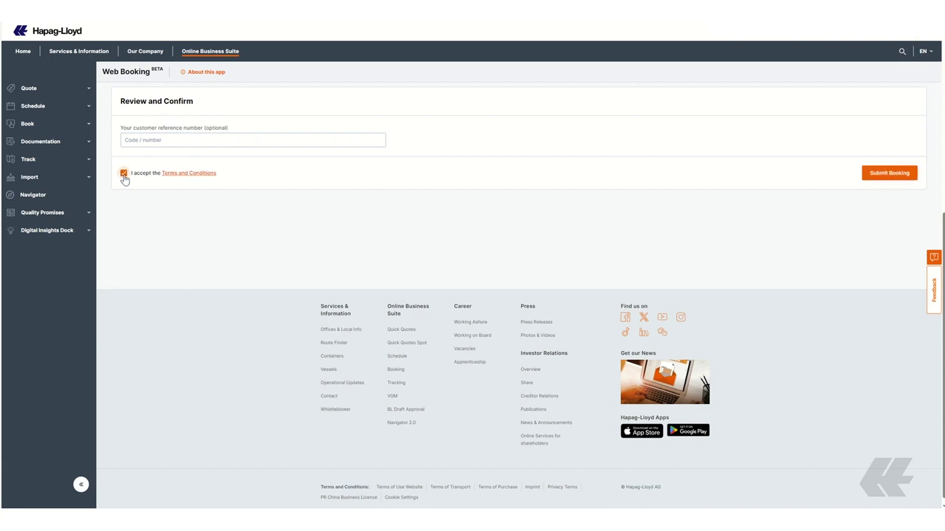